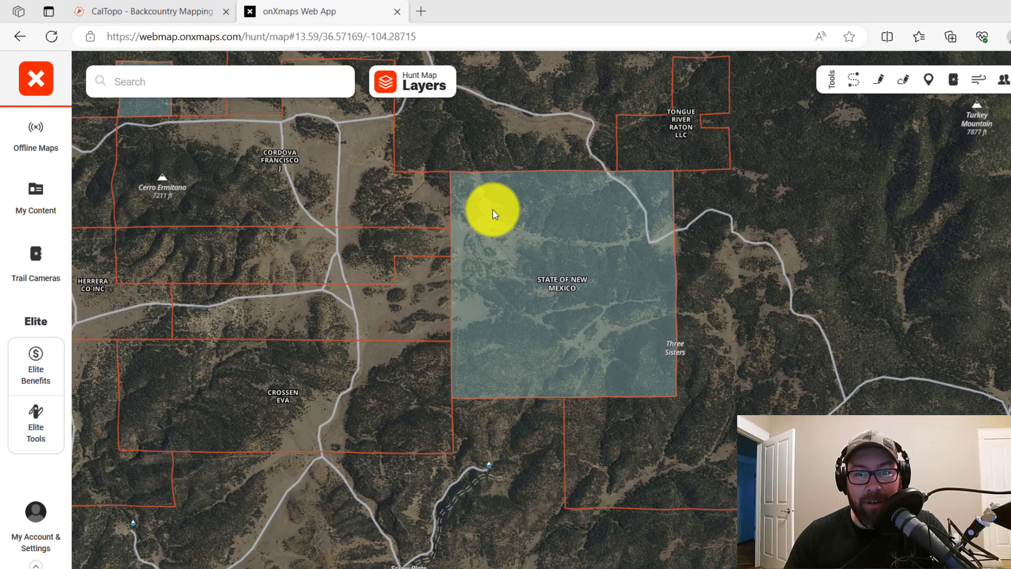
Draw a line through the square's four corners, close it at the start, and save the 4 mi line.
left_click(877, 83)
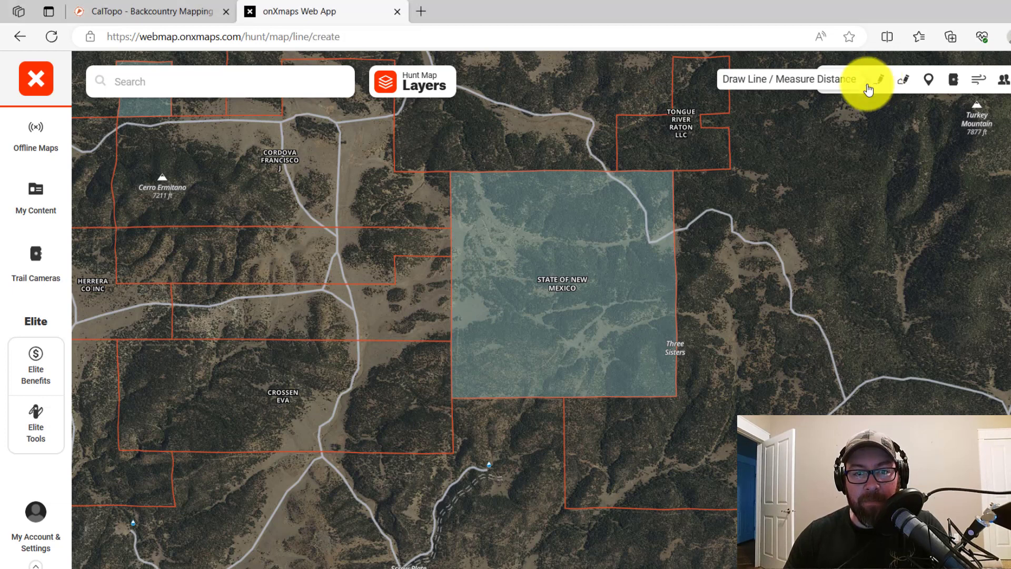
left_click(448, 172)
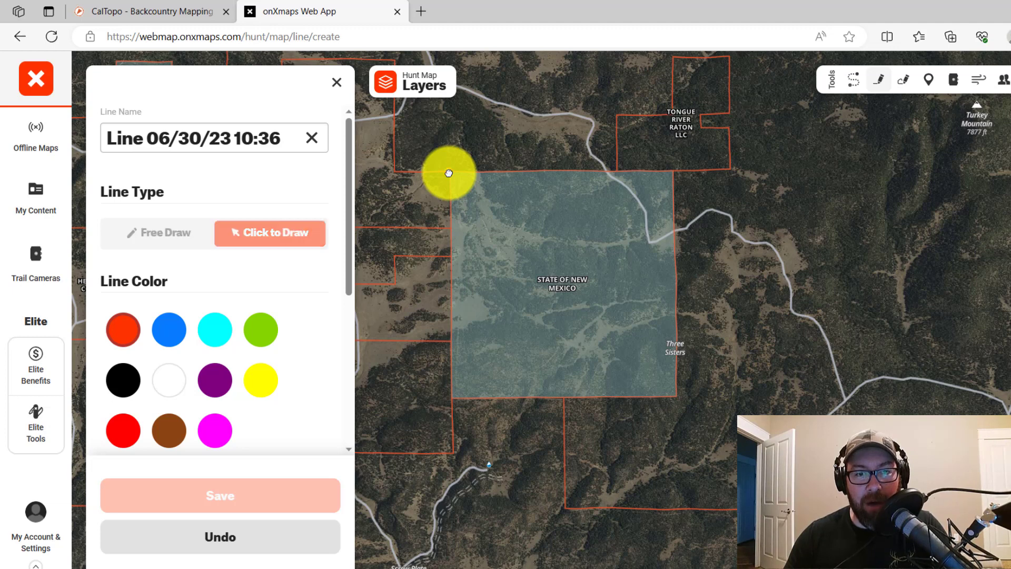
left_click(451, 399)
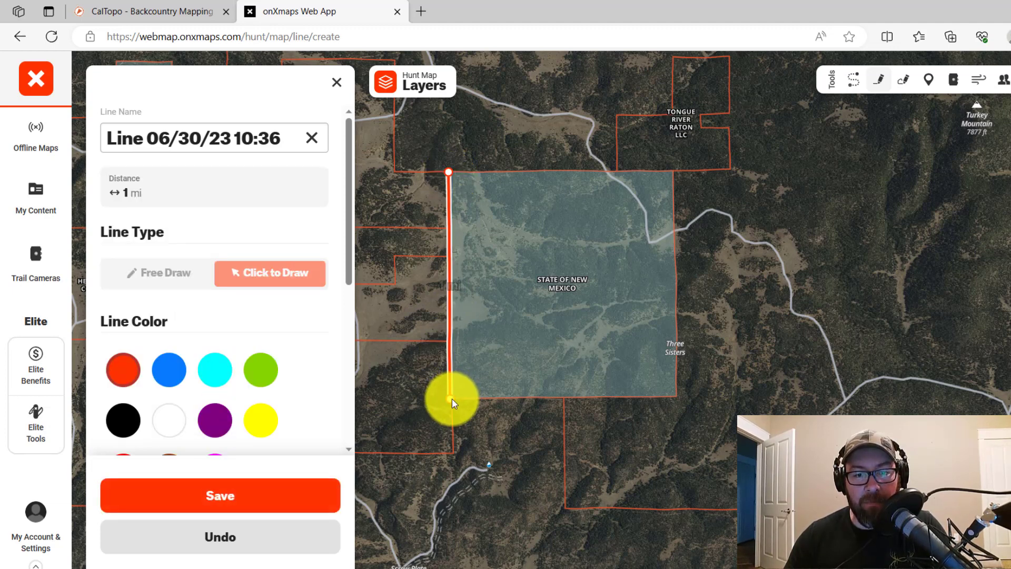
left_click(675, 395)
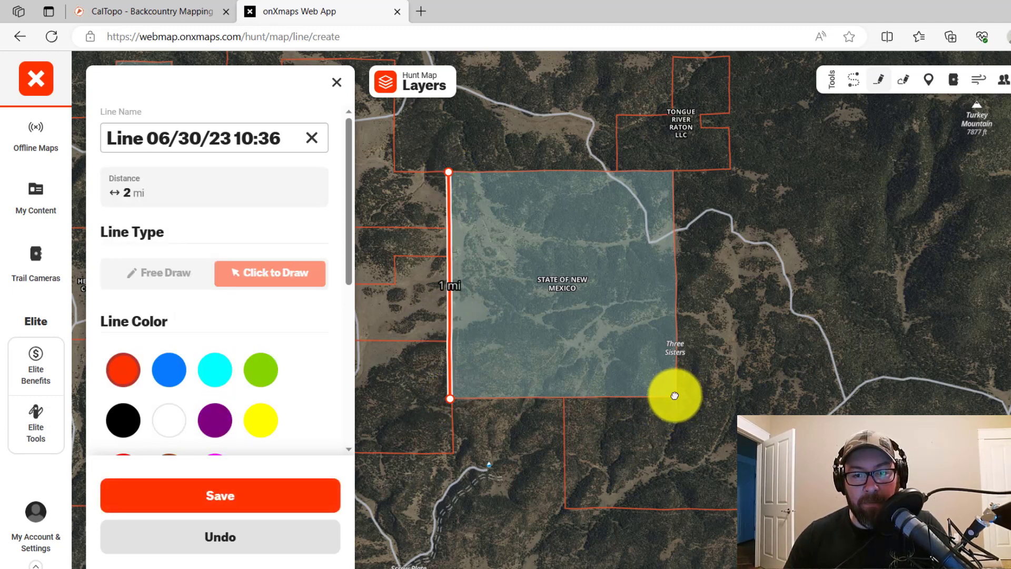
left_click(673, 172)
left_click(454, 172)
scroll(456, 172, "up", 3)
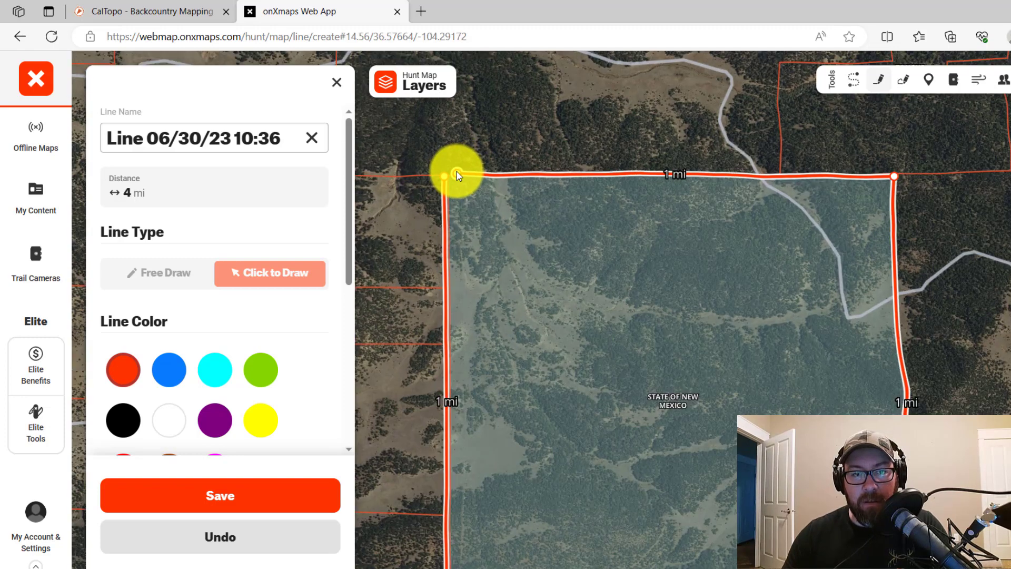
left_click(304, 498)
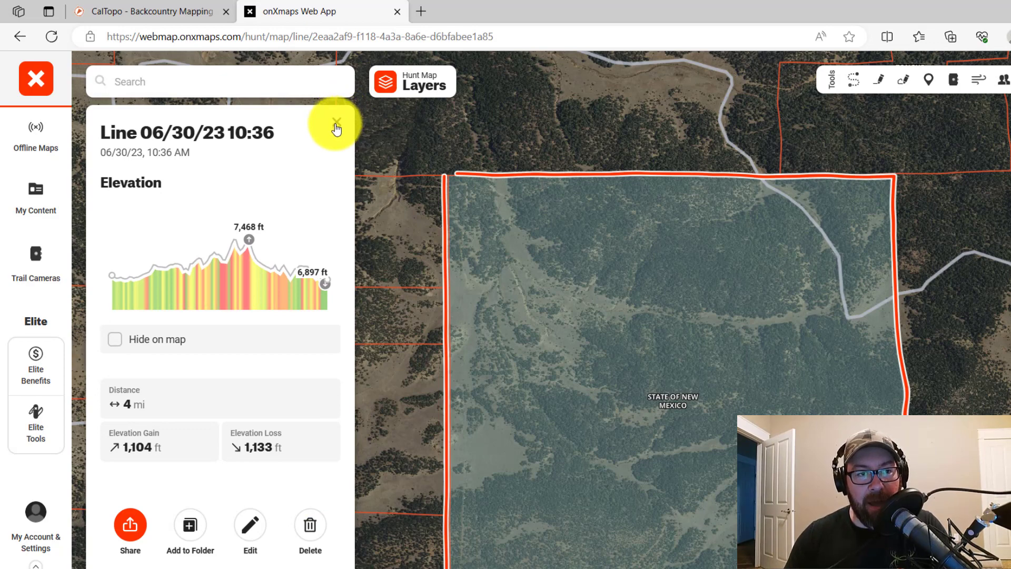
left_click(336, 126)
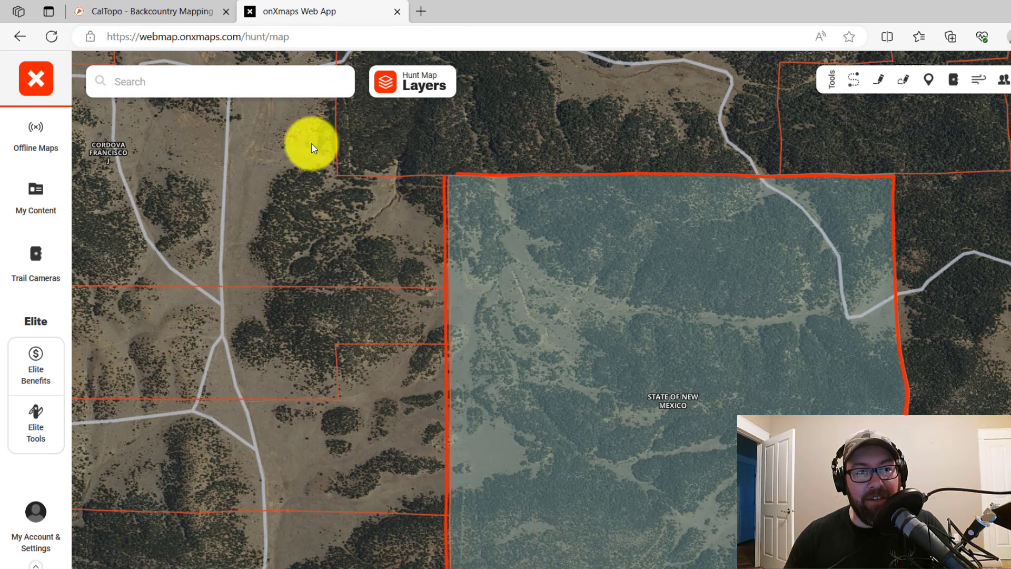
Show the Lines list in My Content, with Line 06/30/23 10:36 at the top.
left_click(33, 193)
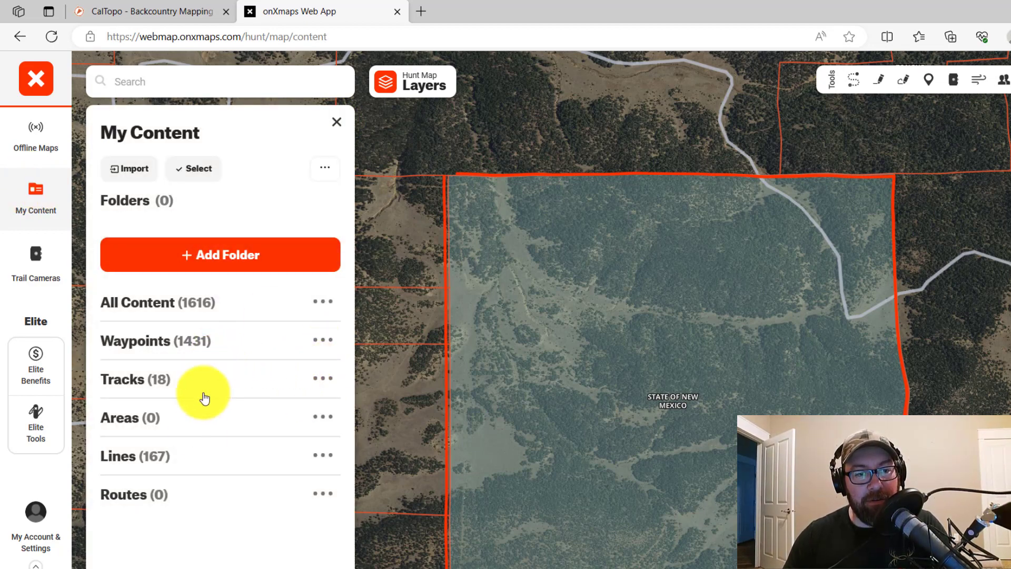
left_click(219, 467)
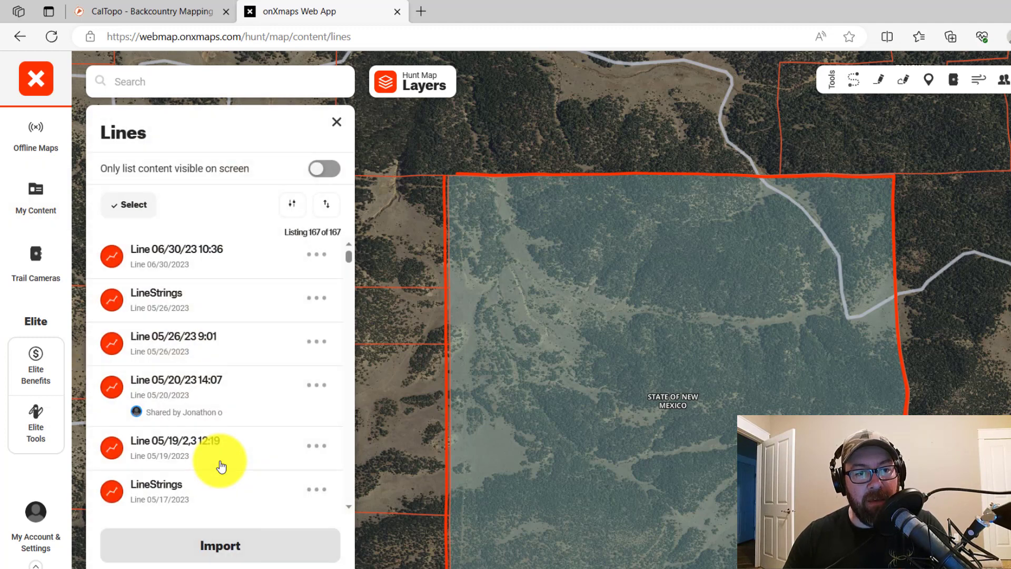
Export Line 06/30/23 10:36 as KML (onx-markups-06302023.kml), then go to the CalTopo map.
left_click(317, 255)
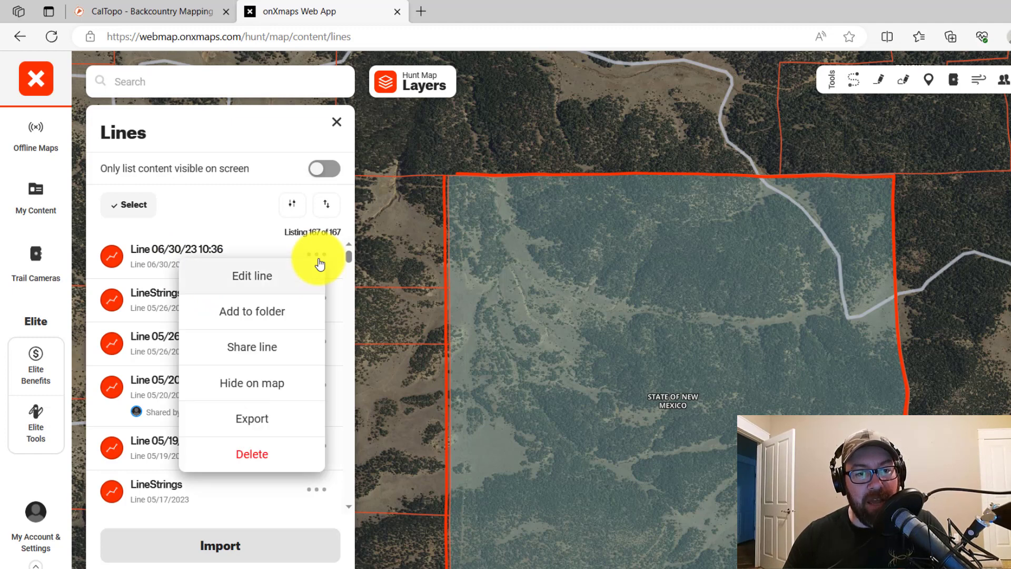
left_click(260, 421)
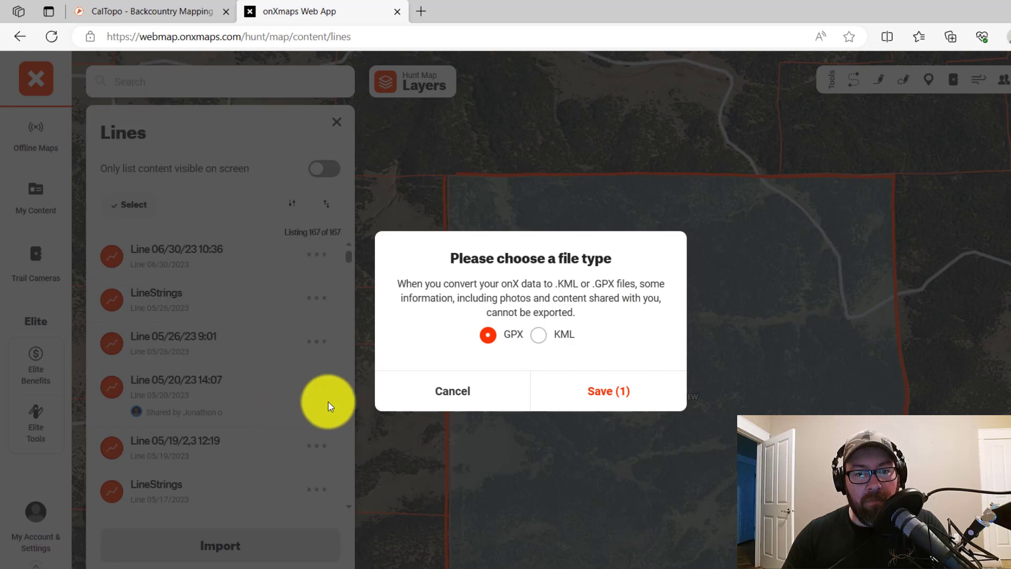
left_click(543, 340)
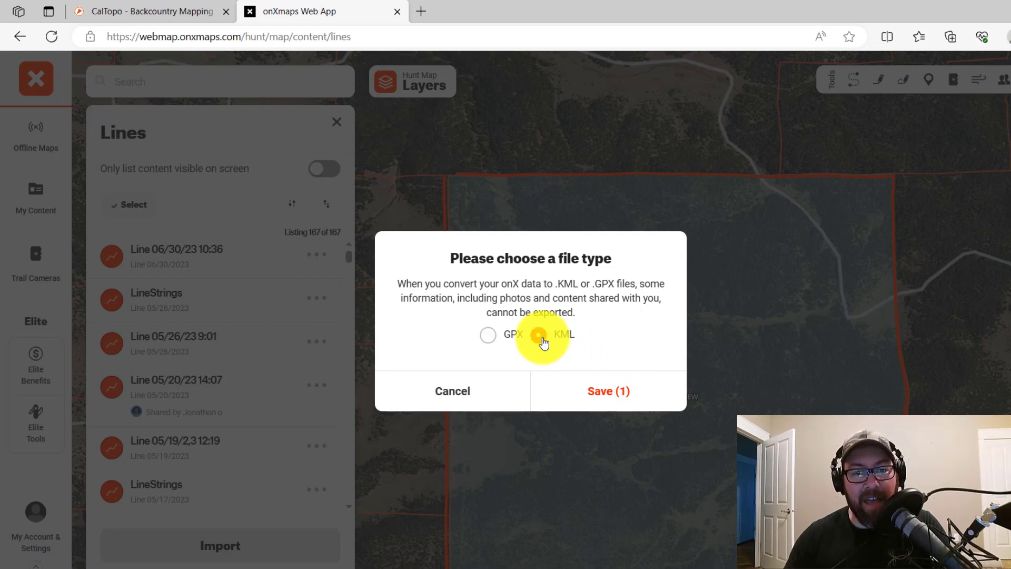
left_click(594, 391)
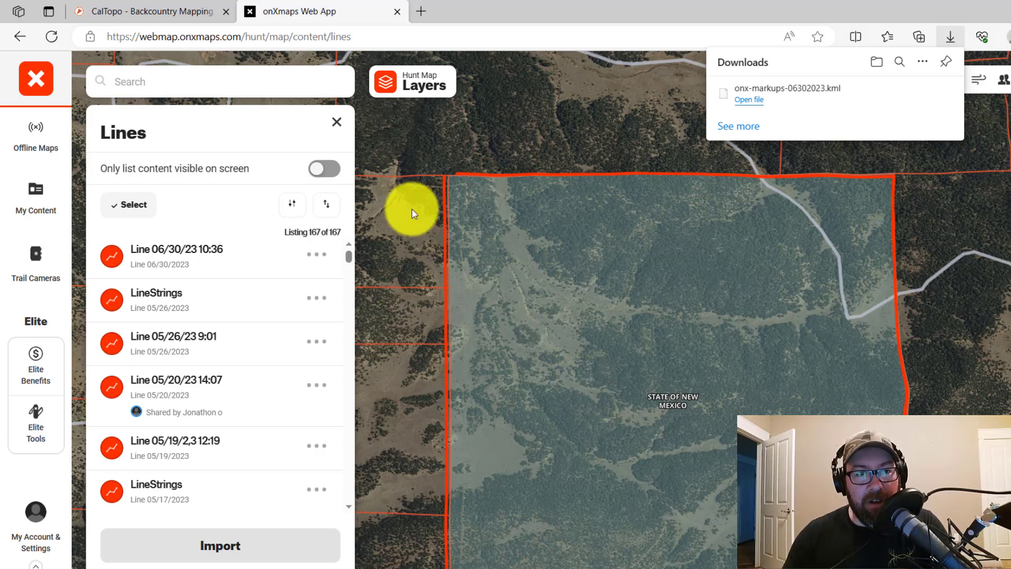
left_click(165, 11)
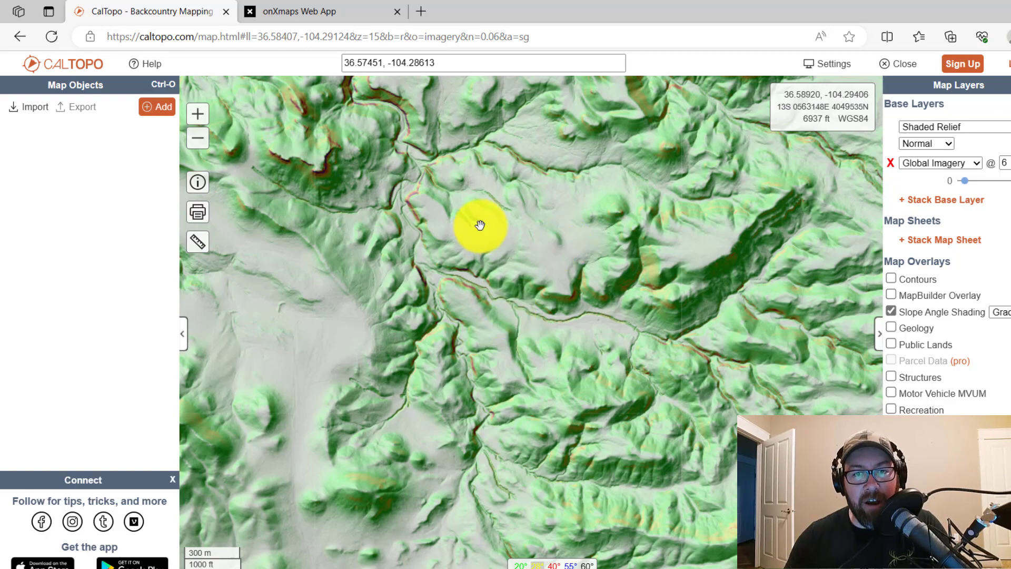
Raise the Global Imagery layer opacity to full in Map Layers.
left_click_drag(966, 185, 1009, 180)
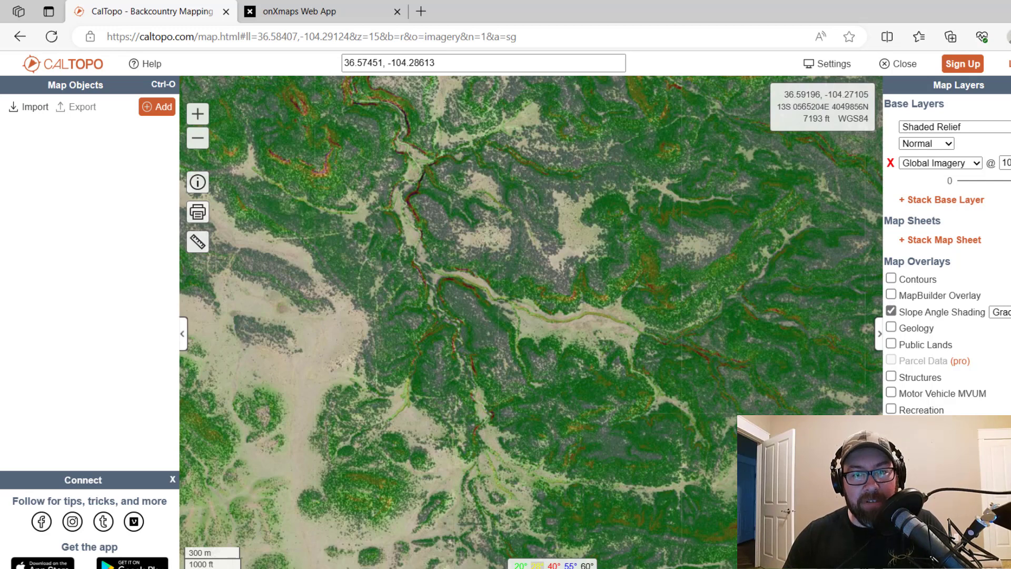
Import onx-markups-06302023.kml from Downloads, adding Line 06/30/23 10:36 as a red square.
left_click(30, 112)
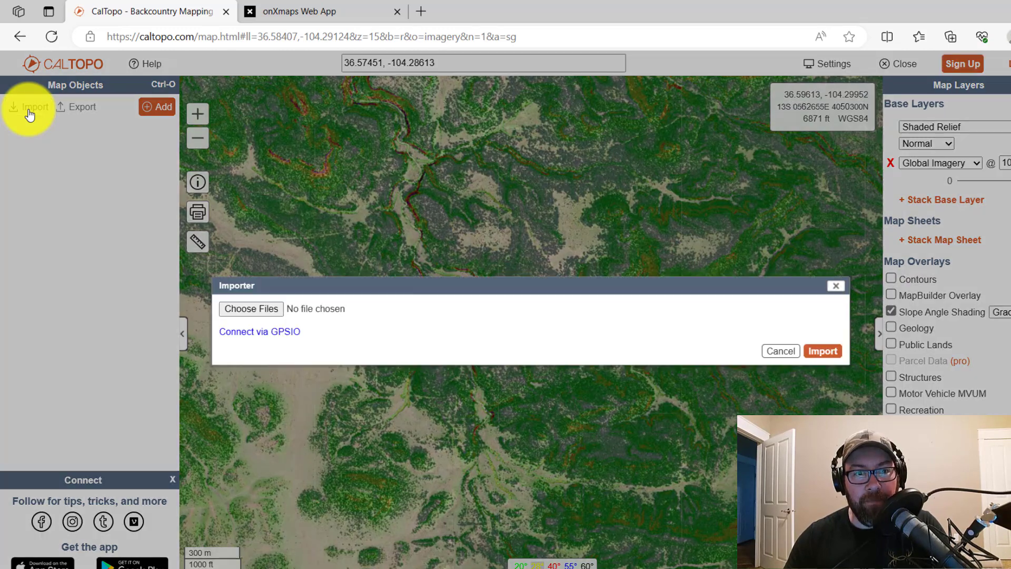
left_click(270, 310)
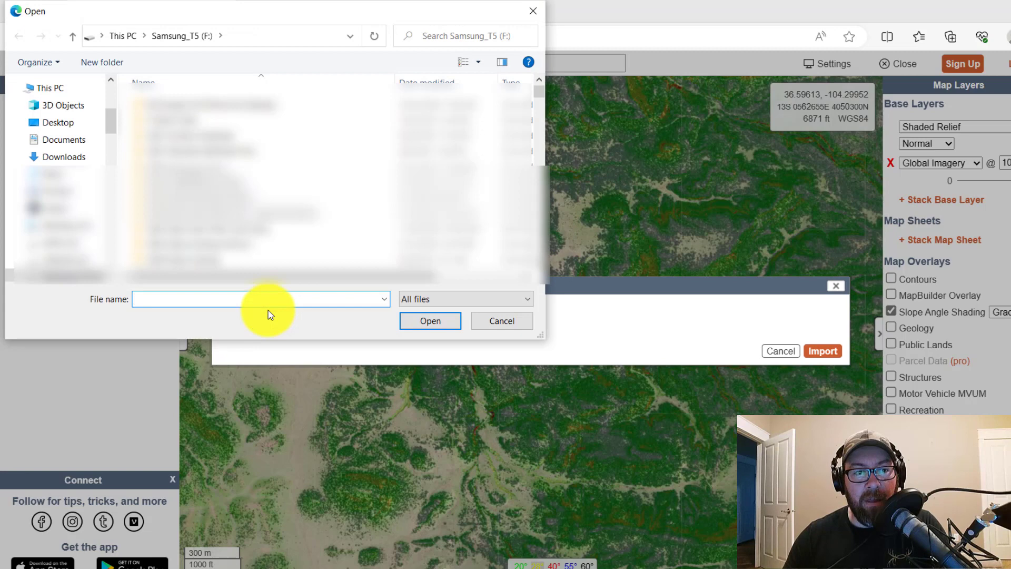
left_click(73, 158)
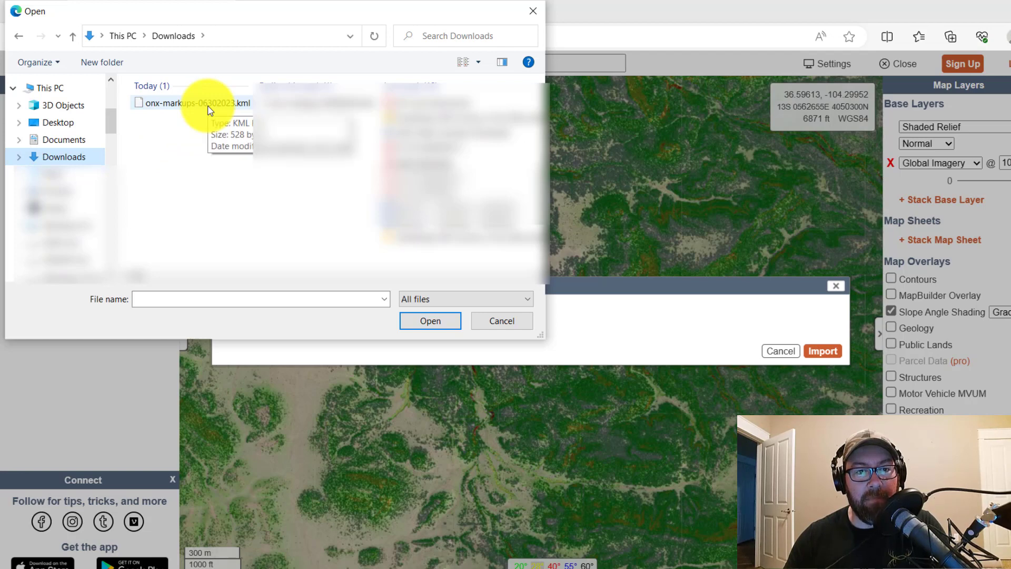
left_click(210, 104)
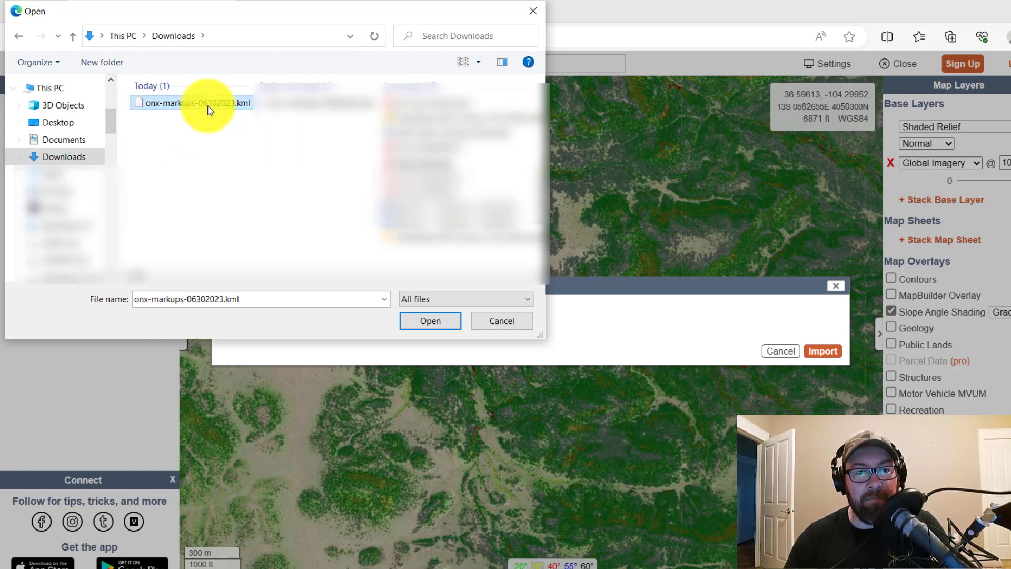
left_click(426, 322)
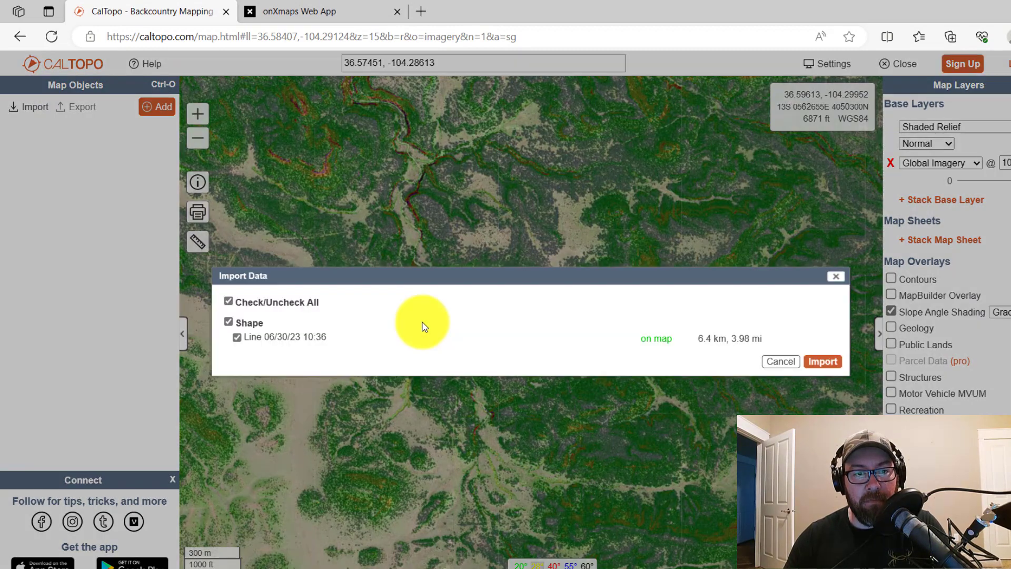
left_click(826, 362)
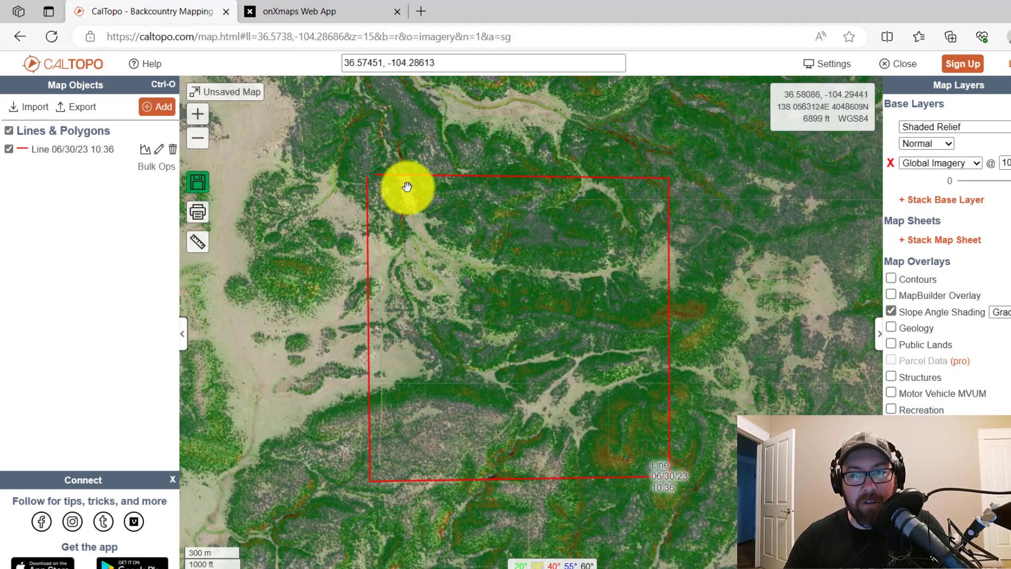
Set Global Imagery opacity to 0 and zoom in on the red square.
left_click_drag(1007, 181, 944, 185)
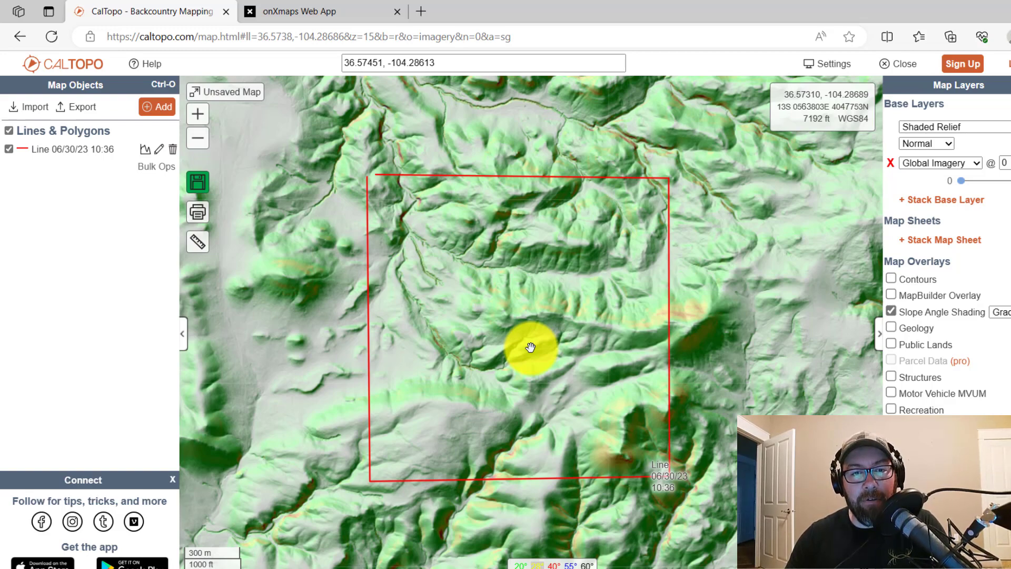
scroll(530, 348, "up", 1)
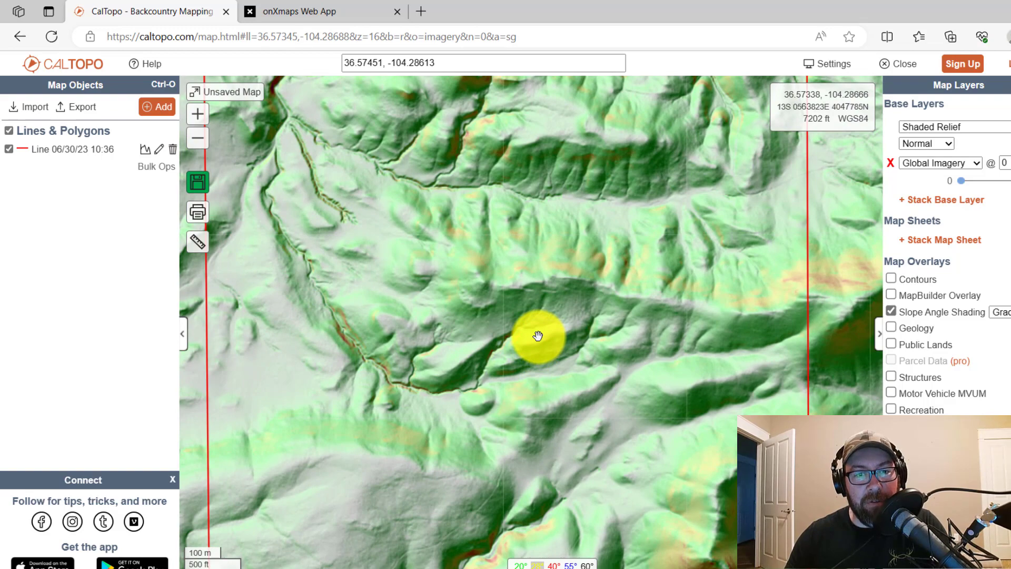
Start a new line and place points eastward along the valley south of the creek, about 1.55 km so far.
left_click(148, 113)
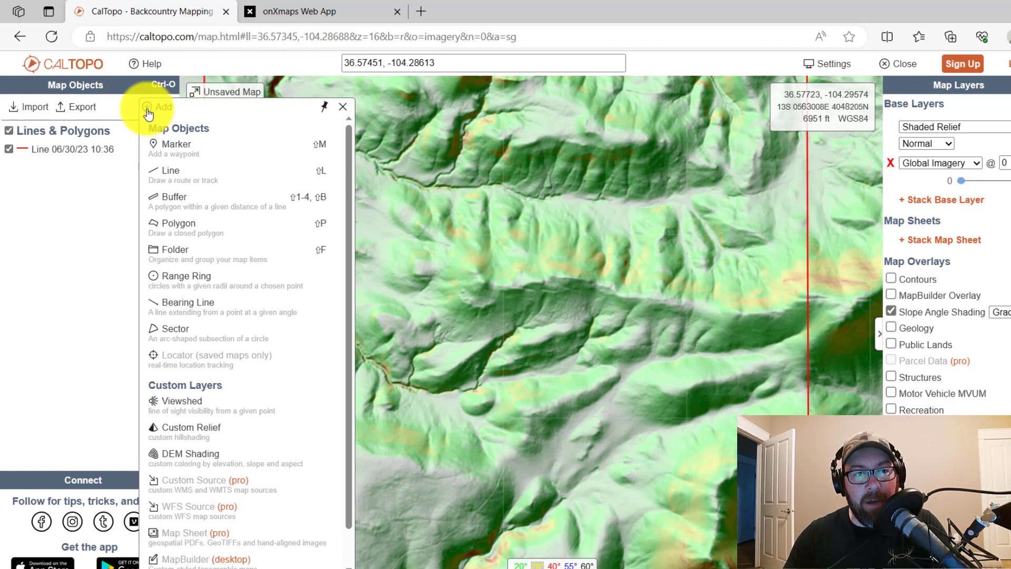
left_click(181, 179)
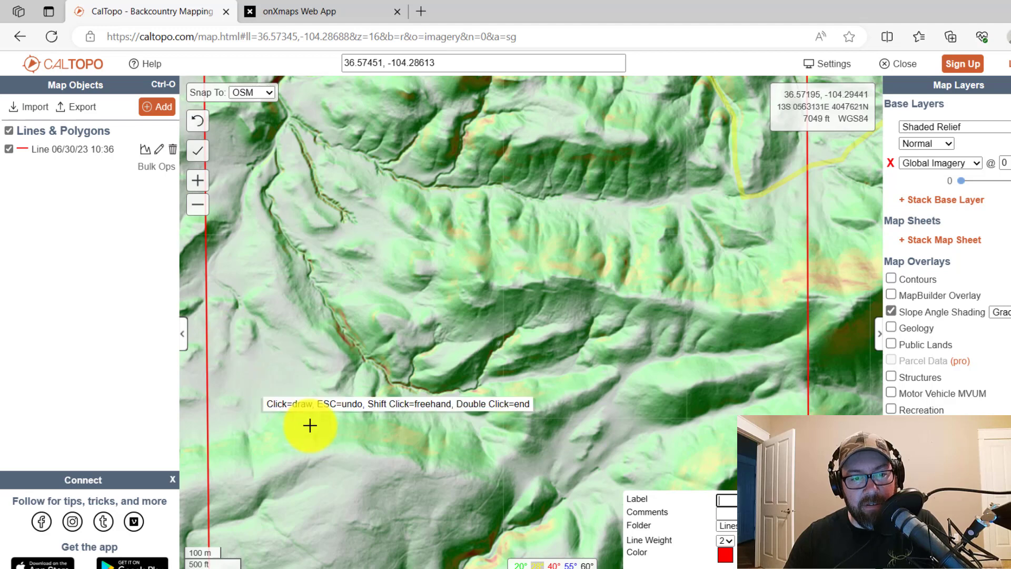
left_click(259, 405)
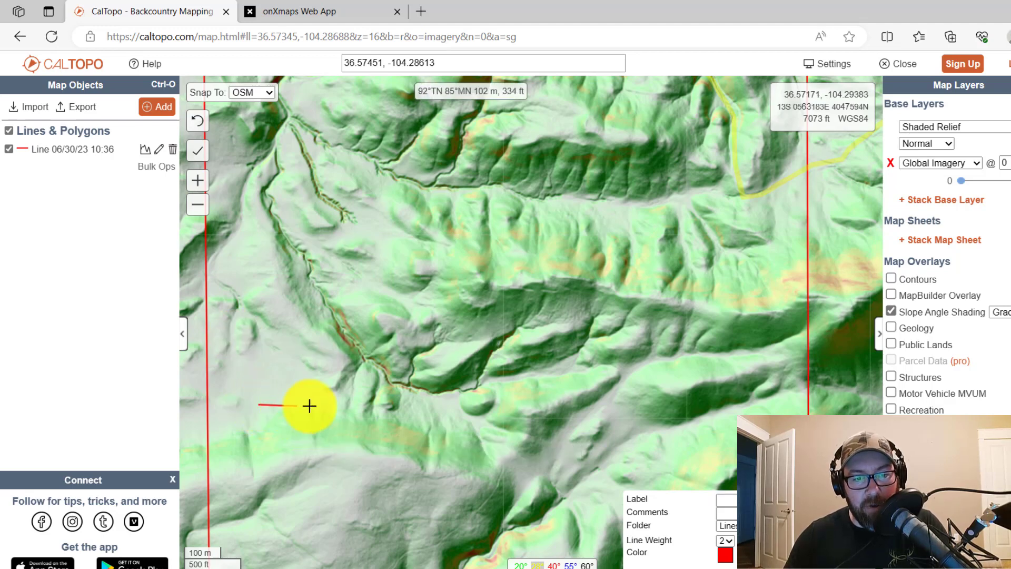
left_click(332, 408)
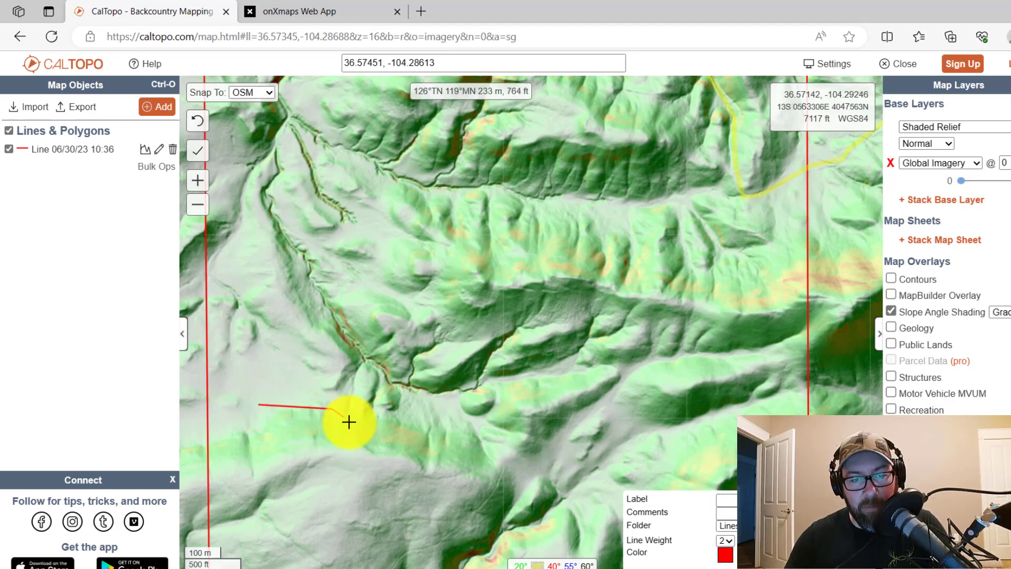
left_click(374, 424)
left_click(415, 419)
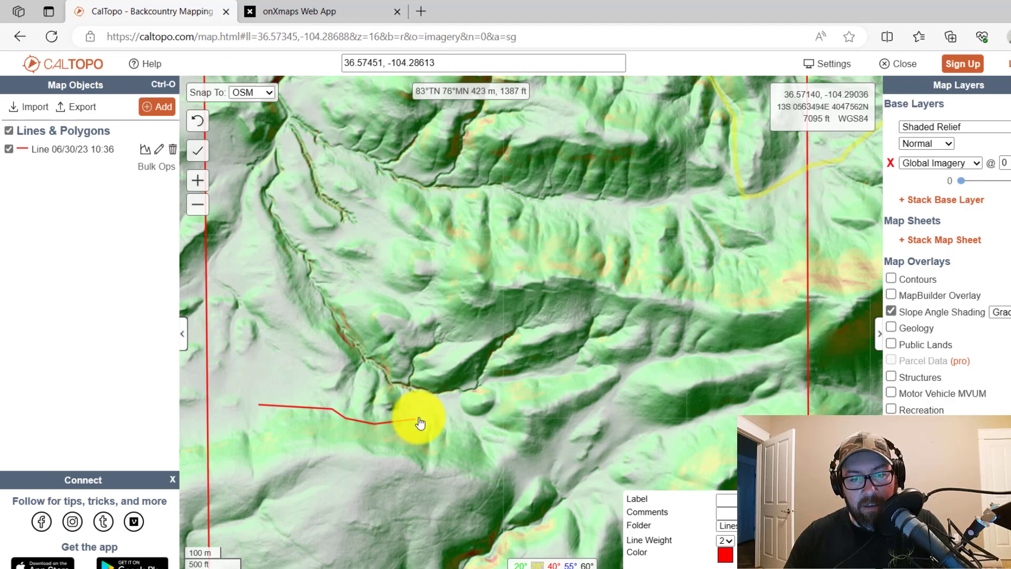
left_click(461, 419)
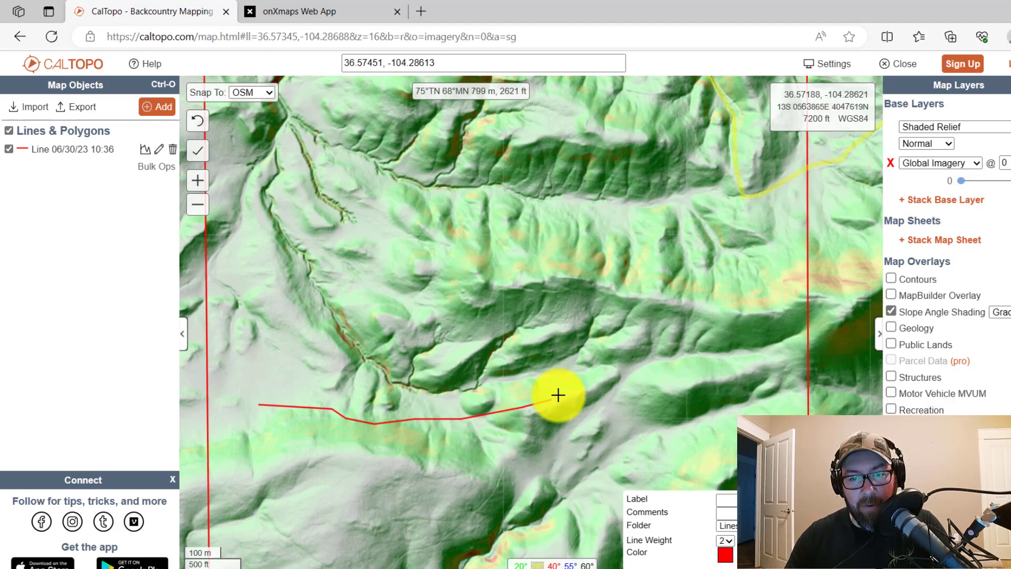
left_click(640, 365)
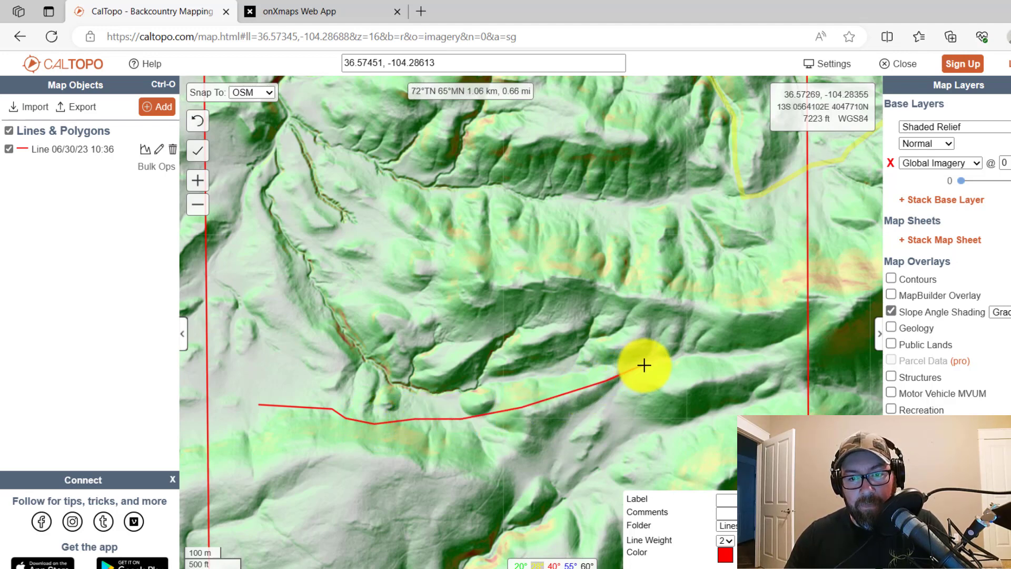
left_click(664, 381)
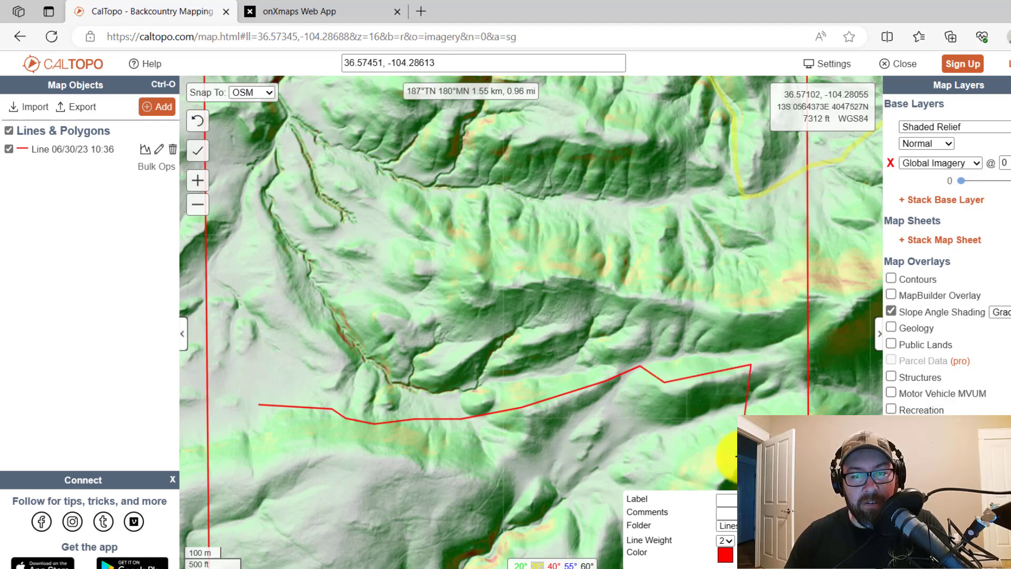
Finish the valley line at 1.37 km (0.85 mi) and label it 'Planned Route'.
double_click(752, 365)
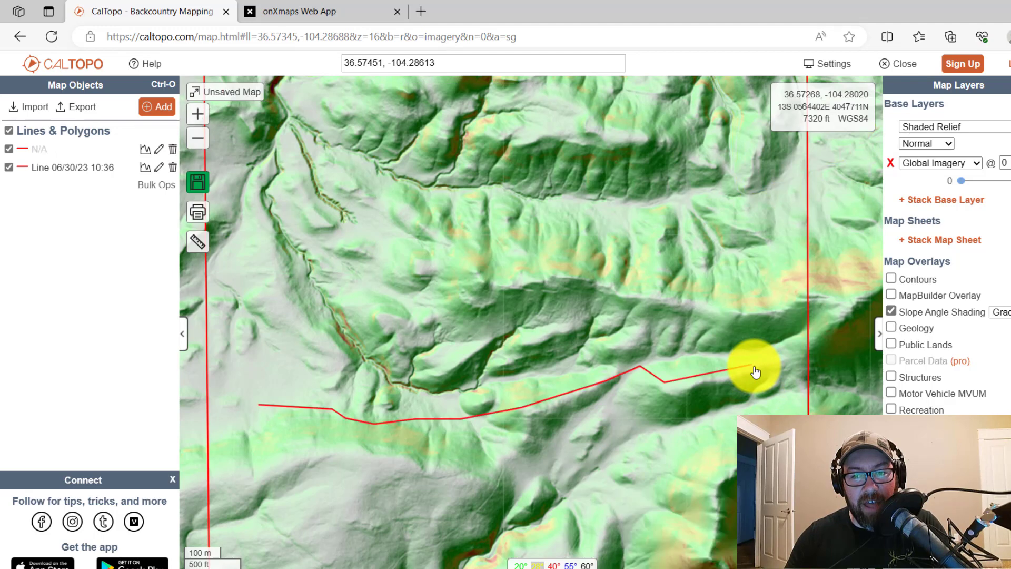
left_click(647, 375)
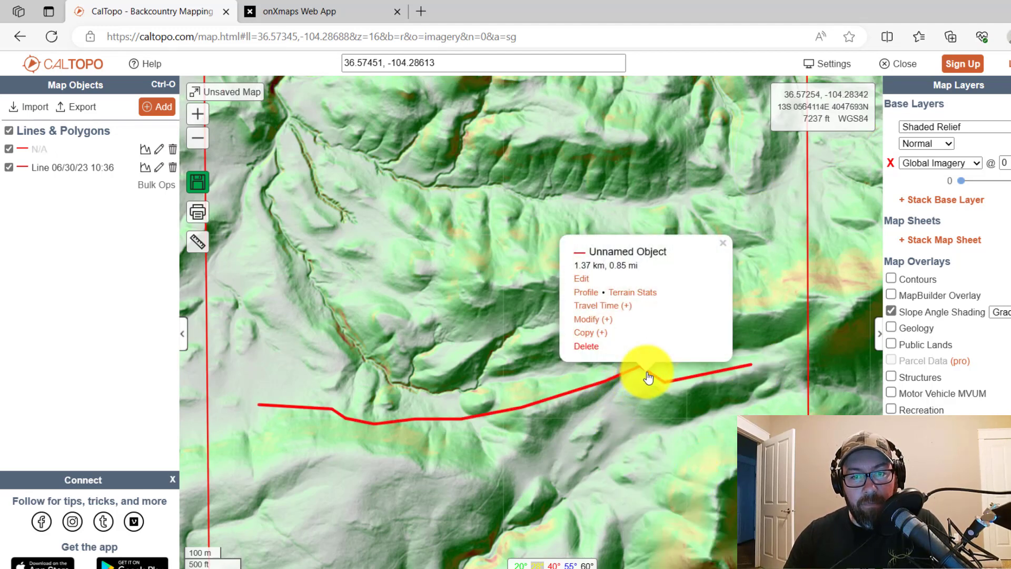
left_click(583, 279)
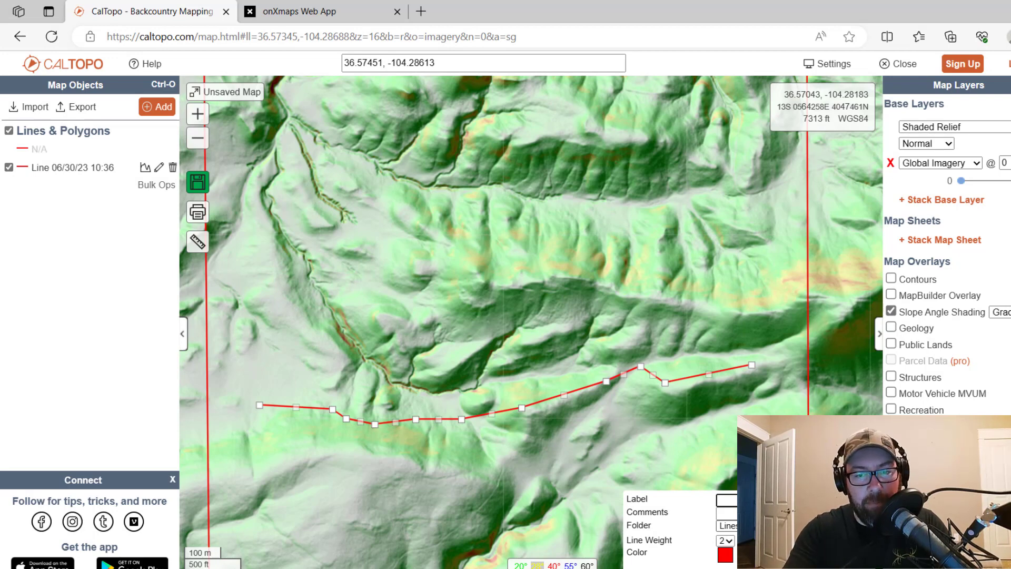
type("Plan")
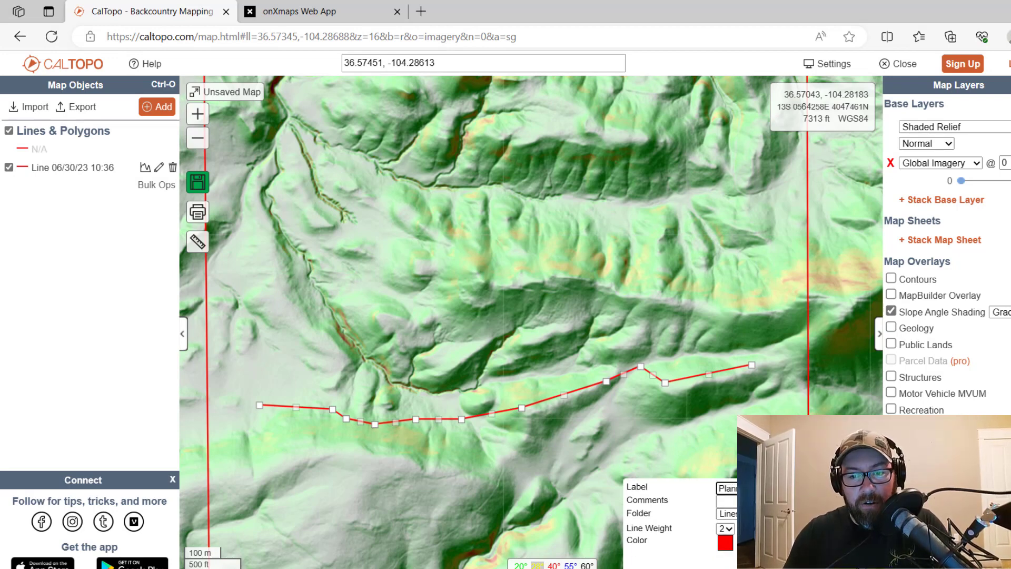
key("Return")
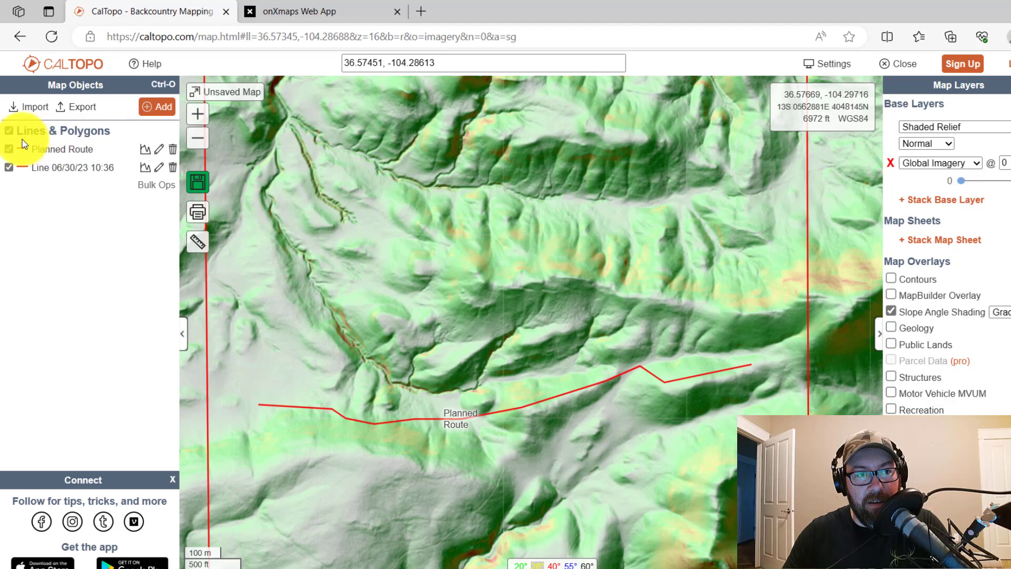
Hide the boundary line Line 06/30/23 10:36 from the map.
left_click(10, 132)
left_click(10, 132)
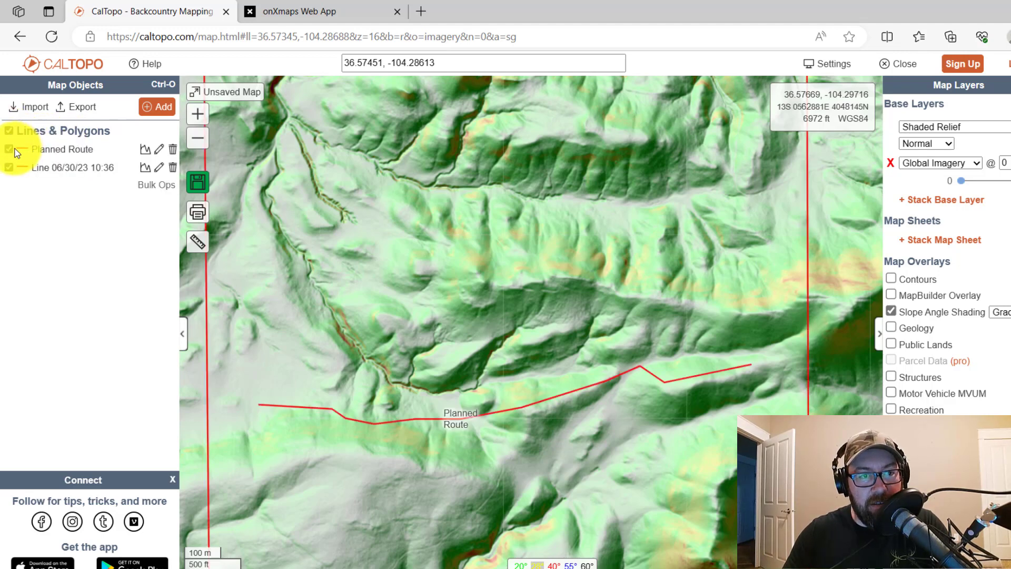
left_click(9, 167)
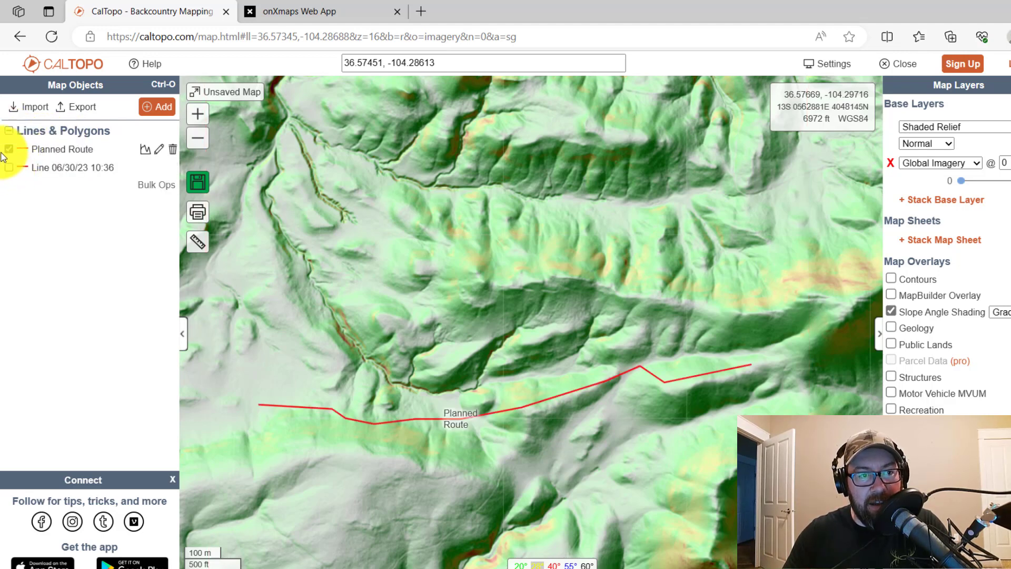
Export the lines in KML (Google Earth) format, saved as export (1).kml.
left_click(74, 112)
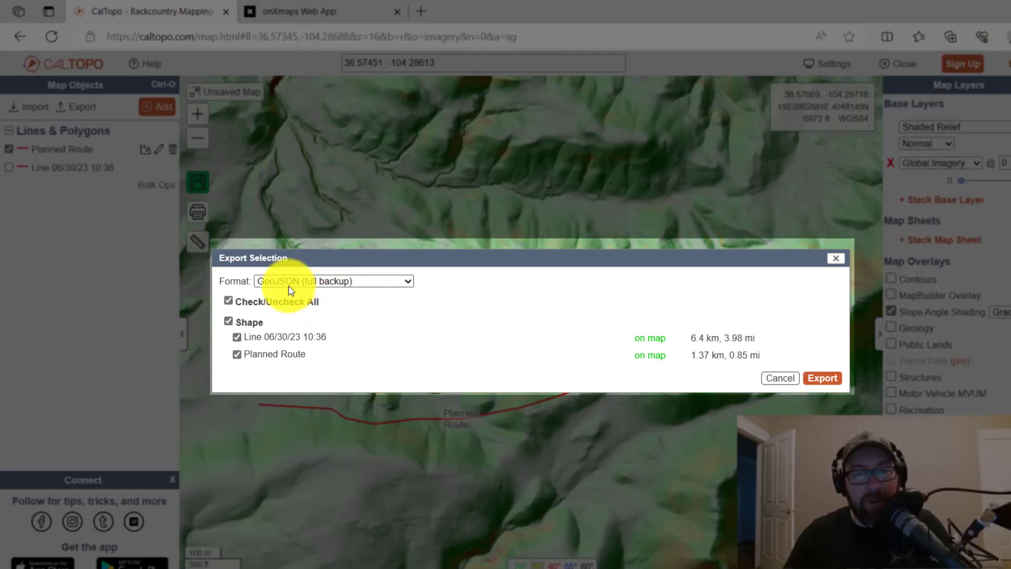
left_click(407, 283)
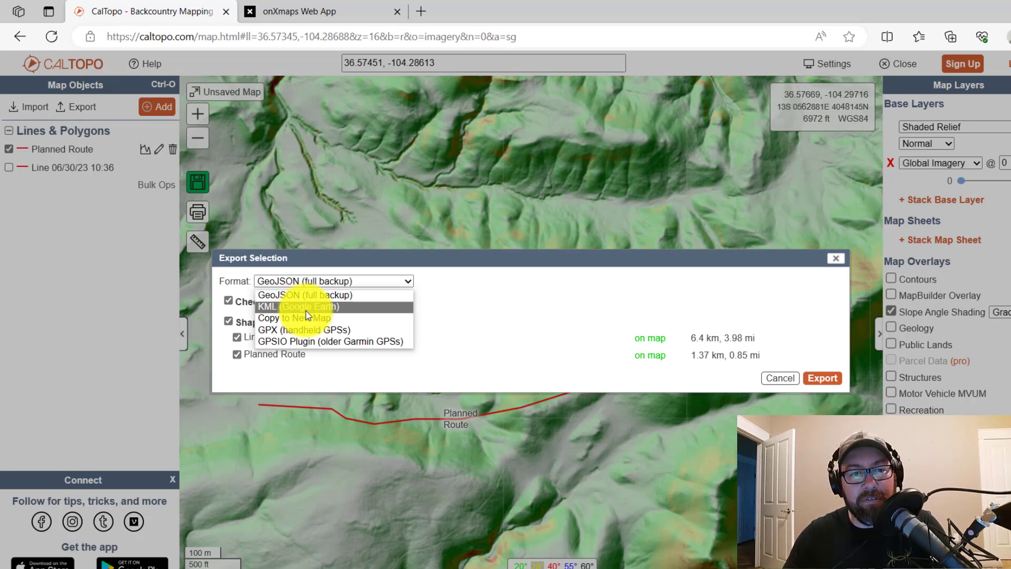
left_click(307, 310)
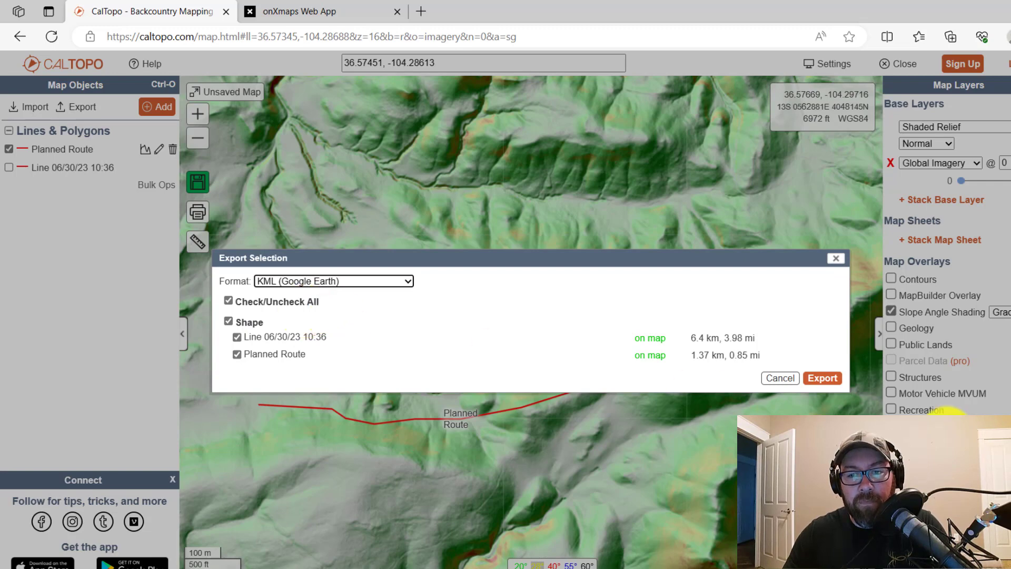
left_click(822, 377)
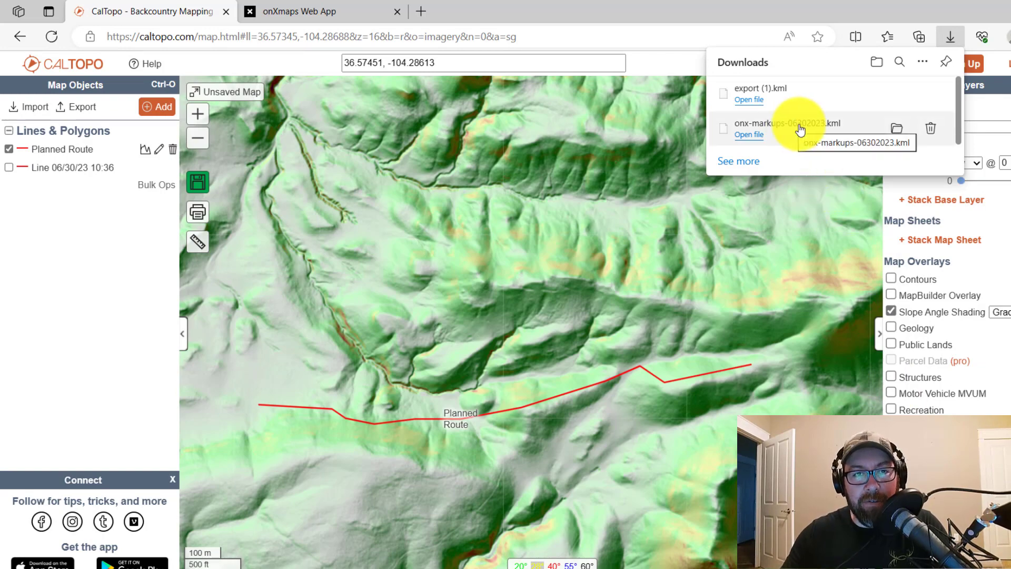
In onX, centre the square and select export (1).kml for import from My Content.
left_click(302, 10)
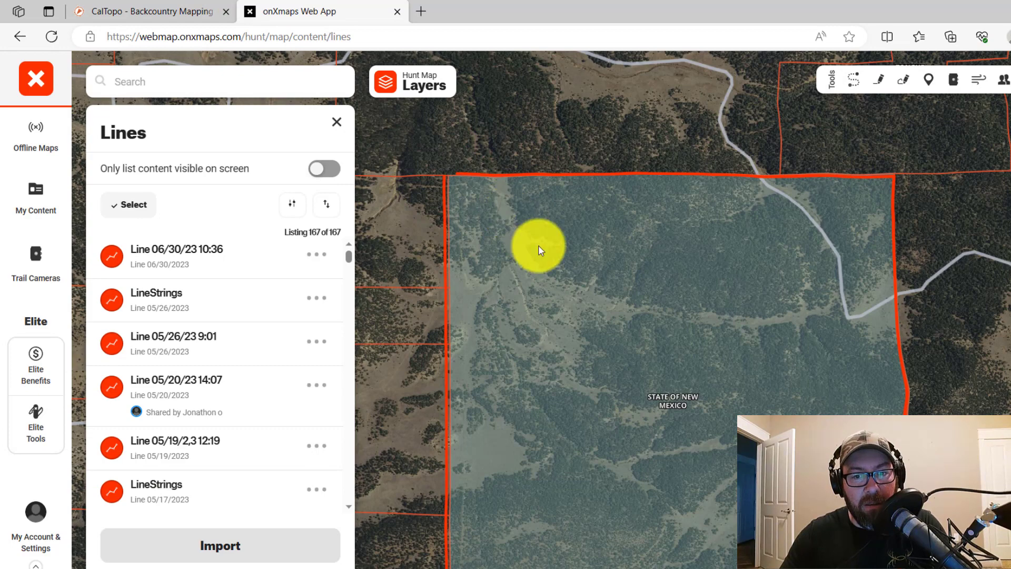
left_click_drag(538, 250, 503, 150)
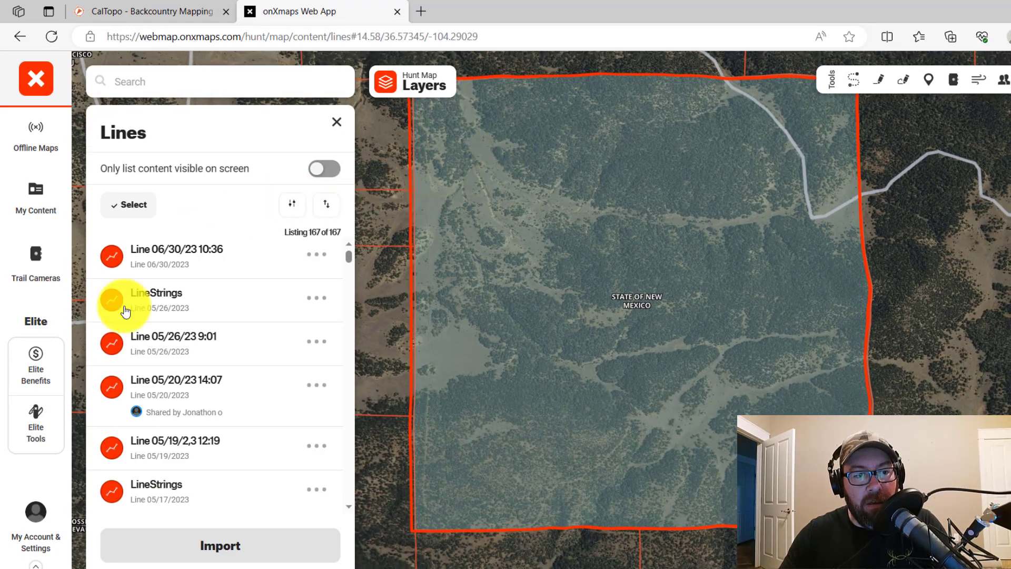
left_click(39, 204)
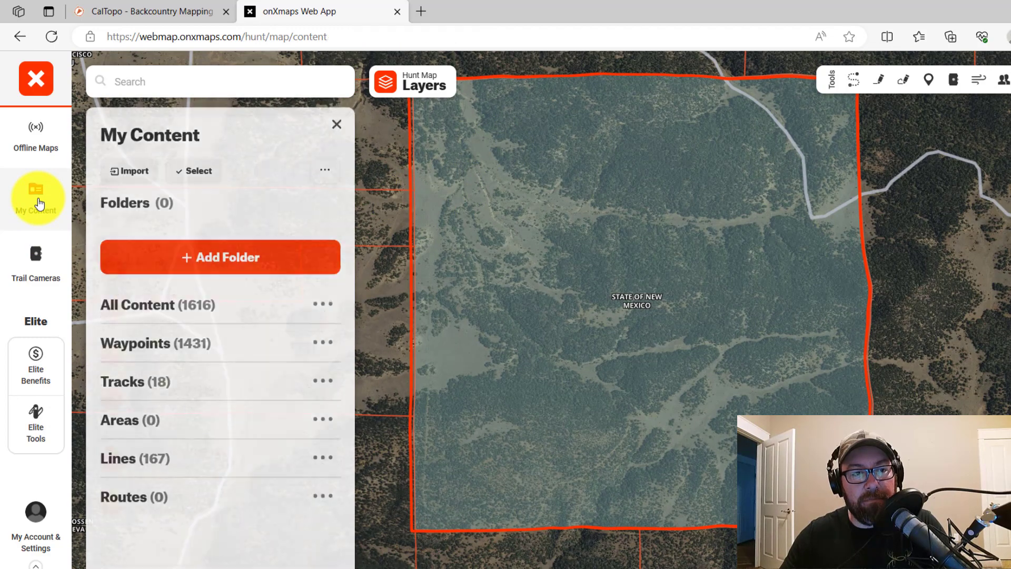
left_click(126, 176)
left_click(181, 304)
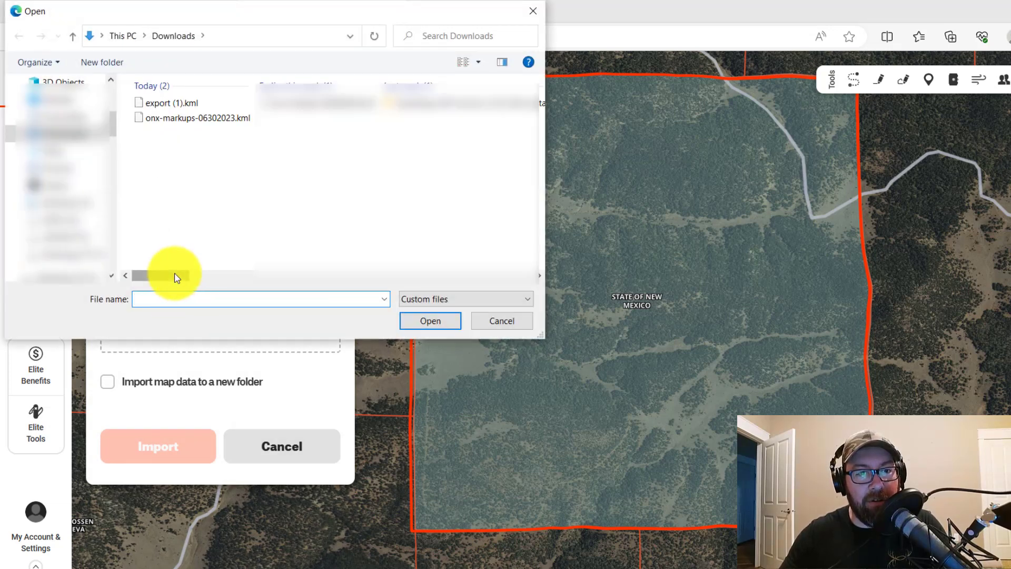
left_click(159, 106)
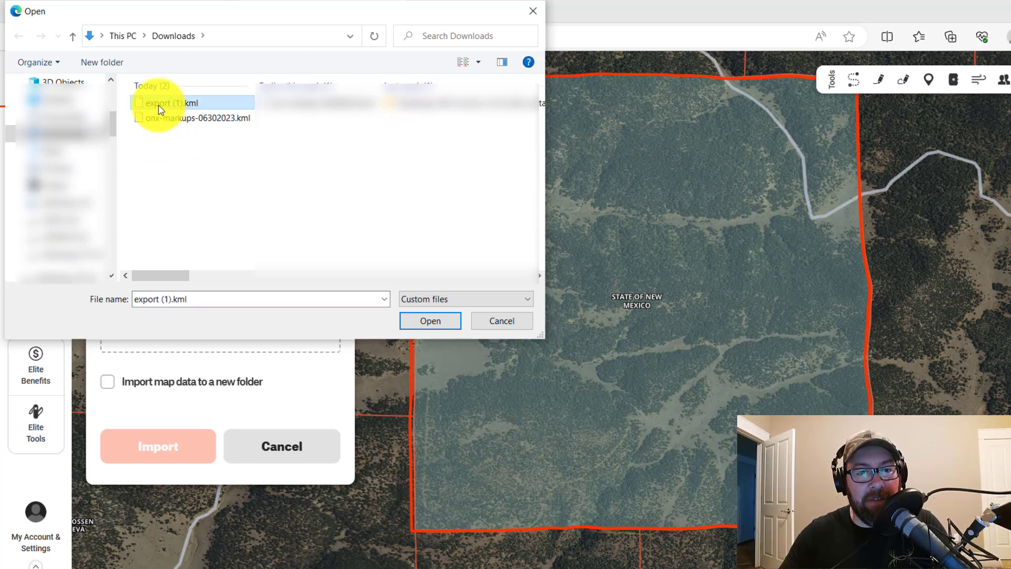
left_click(430, 325)
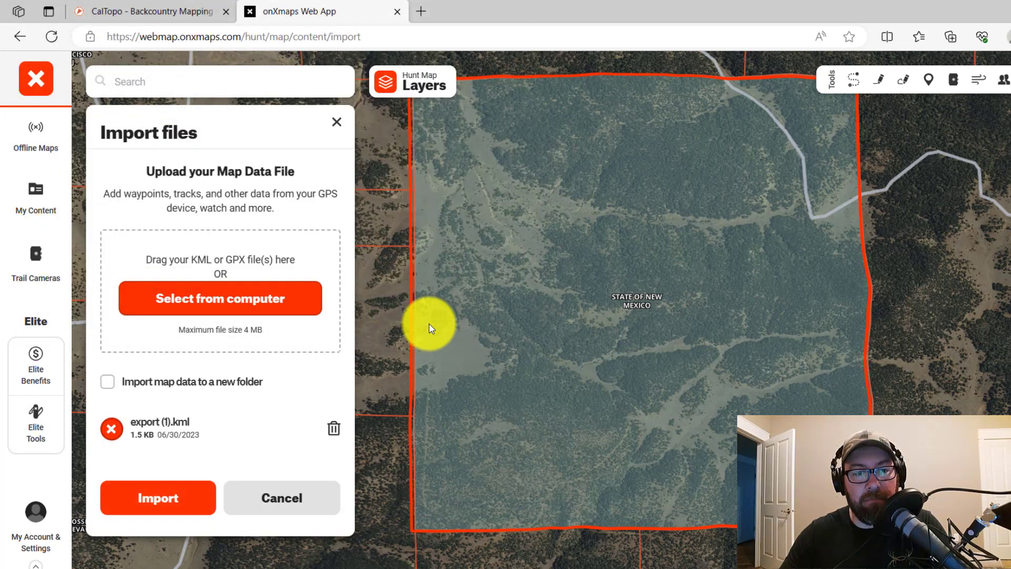
Import export (1).kml into onX, adding Planned Route and Line 06/30/23 10:36 inside the square boundary.
left_click(192, 501)
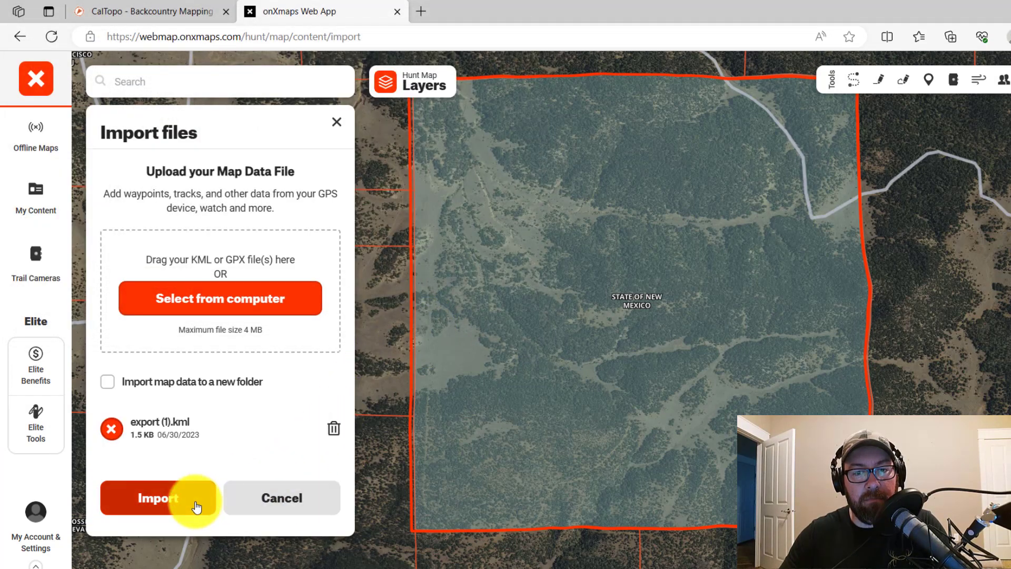